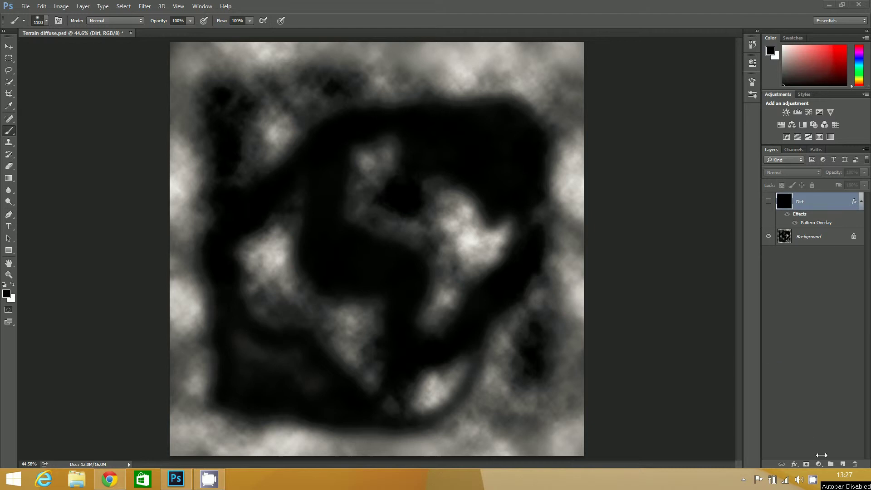
Add a new layer named Grass above the Dirt layer and reduce the brush size to 600.
left_click(771, 397)
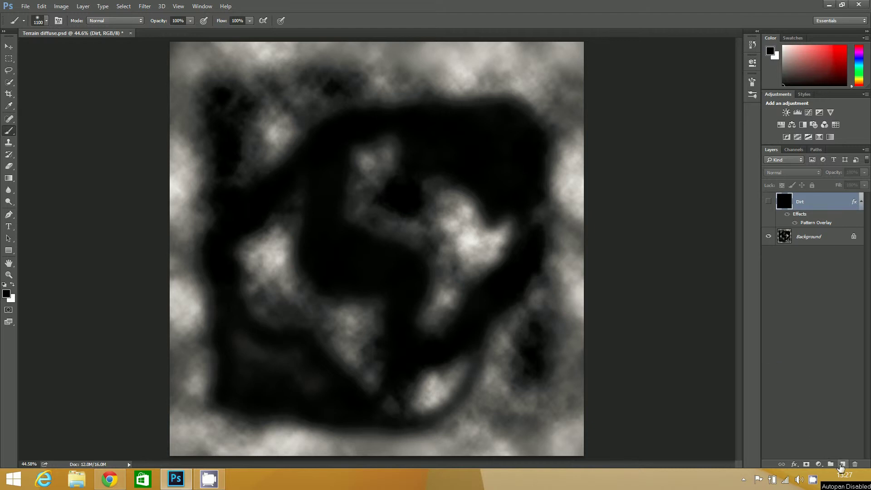
left_click(843, 464)
double_click(808, 202)
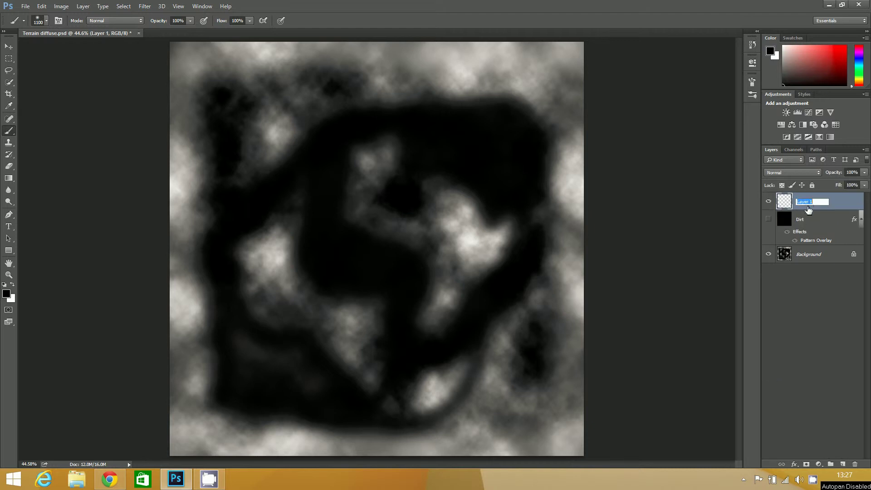
type("G")
key("Return")
key("bracketleft")
key("bracketleft")
key("bracketleft")
Select the black lowland areas of the Background layer by Color Range, sampling black with a fuzziness of 23.
left_click(809, 257)
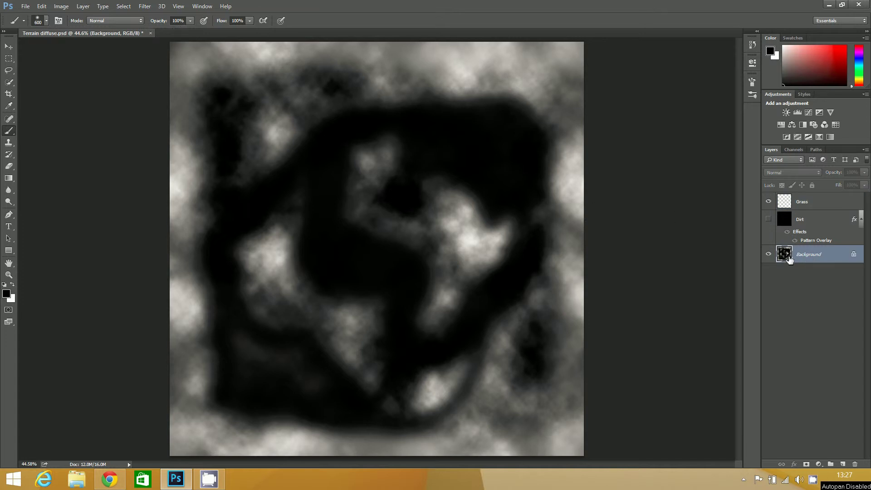
left_click(123, 6)
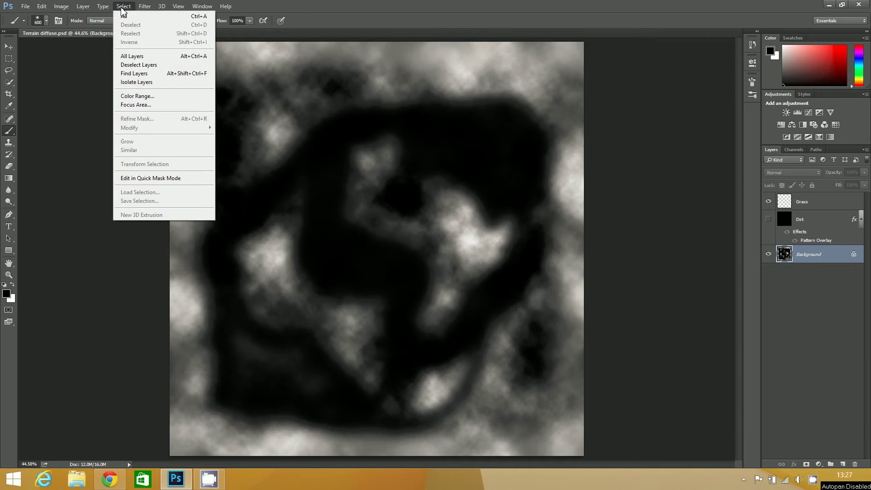
left_click(144, 99)
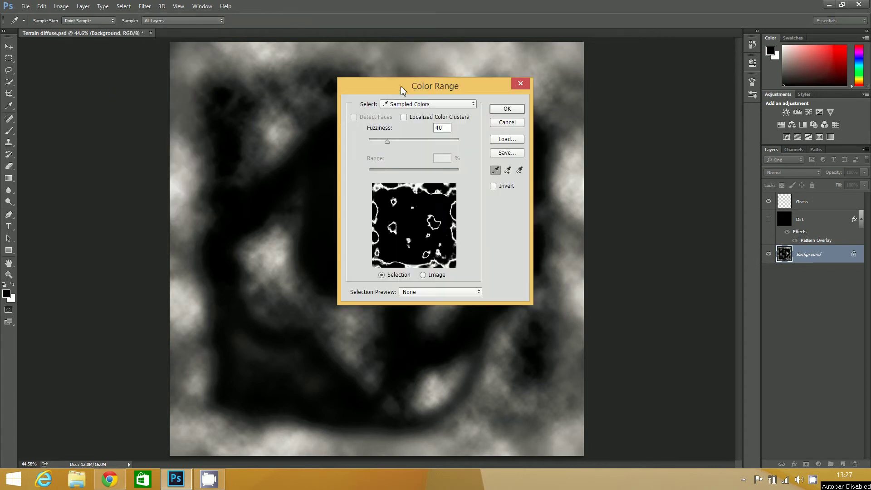
left_click_drag(414, 85, 651, 54)
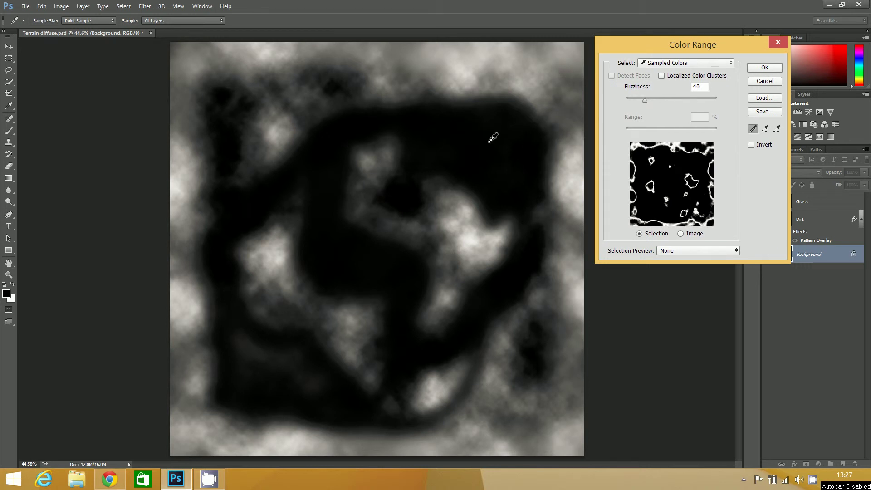
left_click(486, 139)
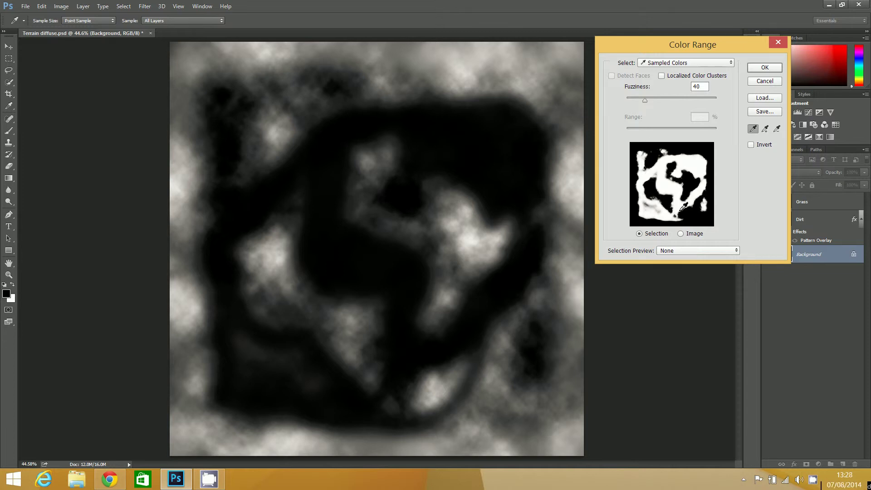
left_click_drag(645, 100, 637, 103)
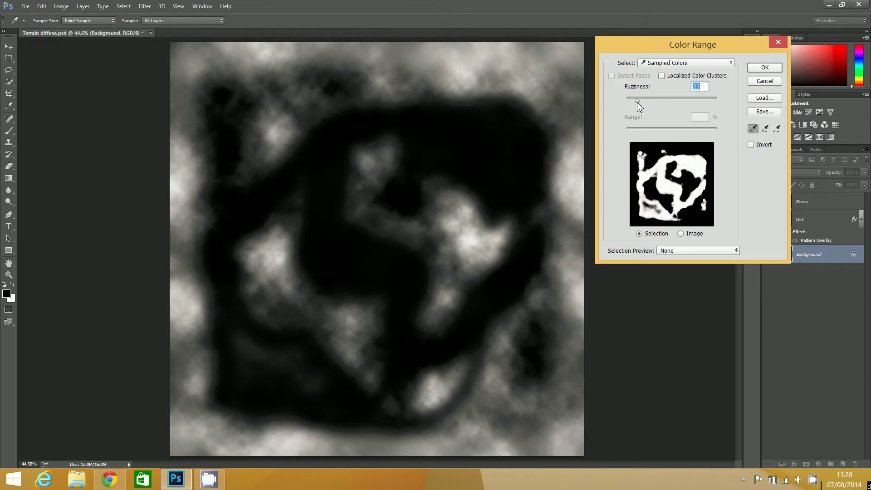
left_click(752, 69)
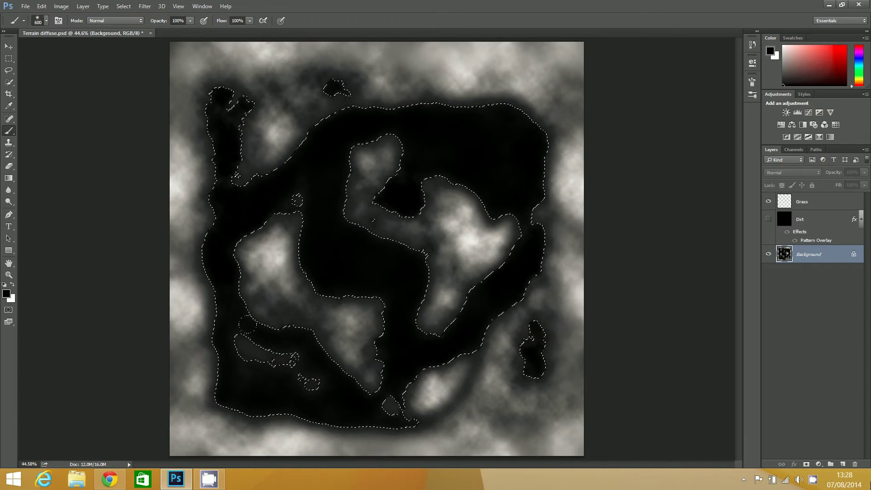
Give the Grass layer a Pattern Overlay using the green grass pattern at 5% scale.
left_click(809, 206)
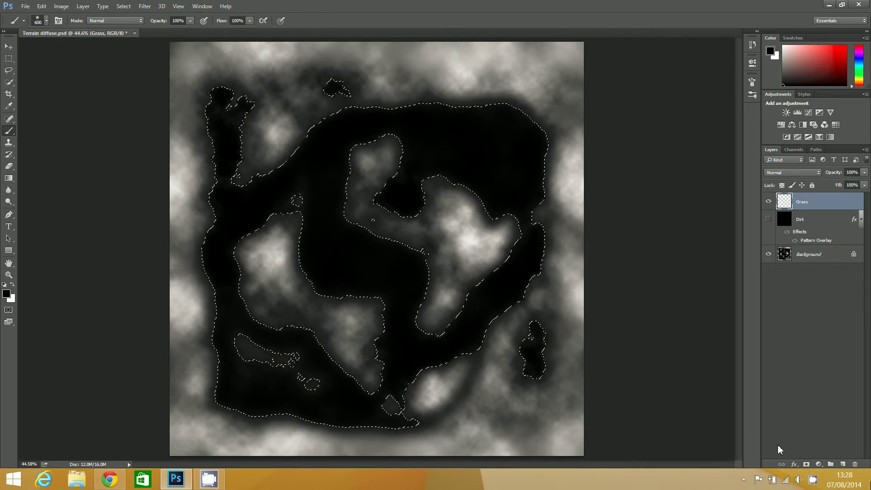
left_click(795, 465)
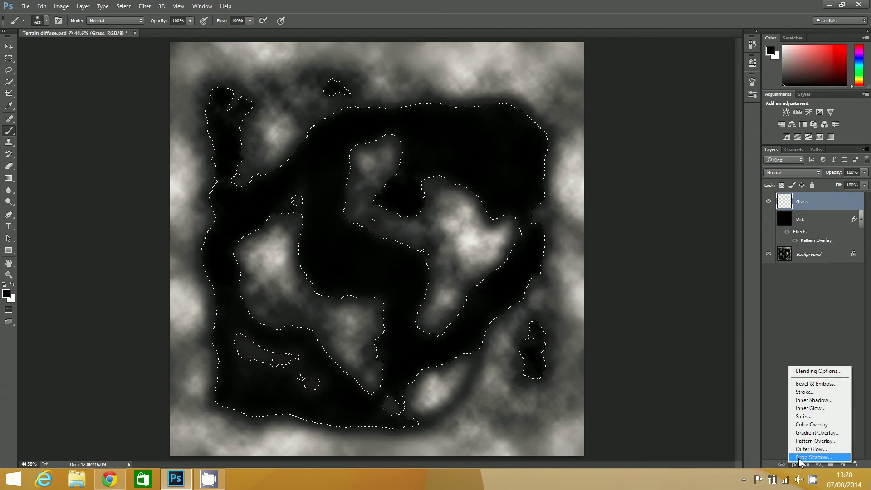
left_click(830, 441)
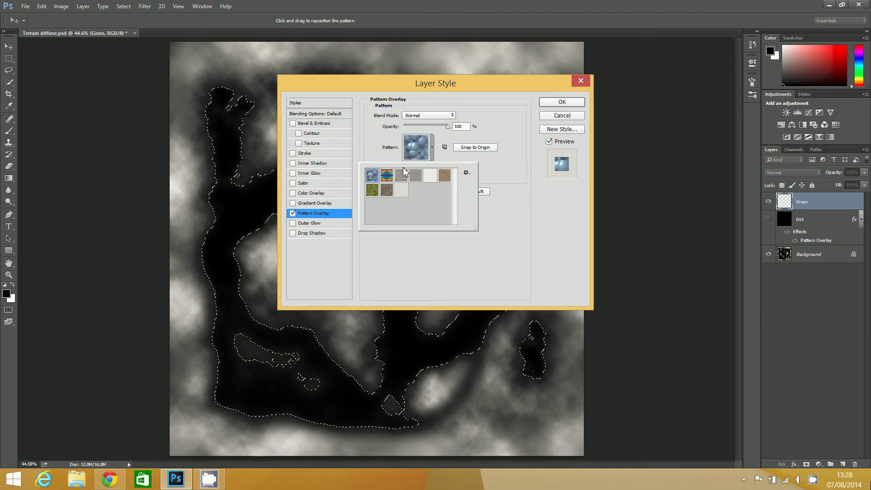
left_click(372, 191)
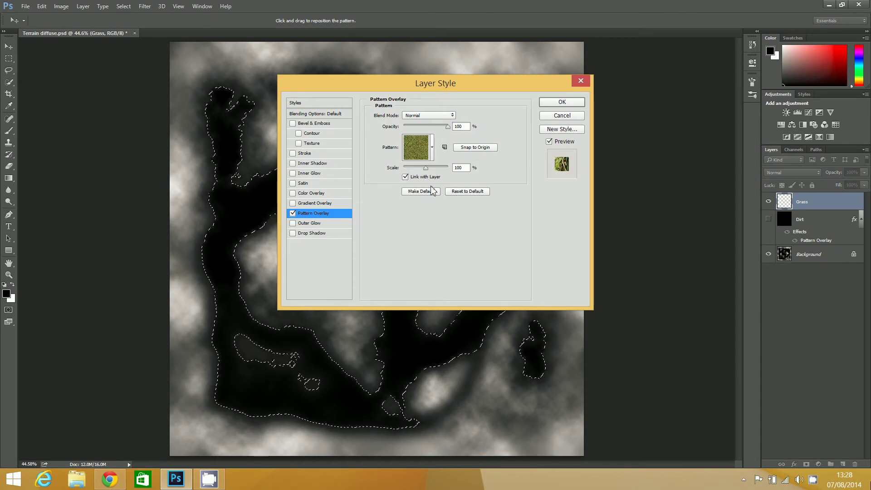
type("5")
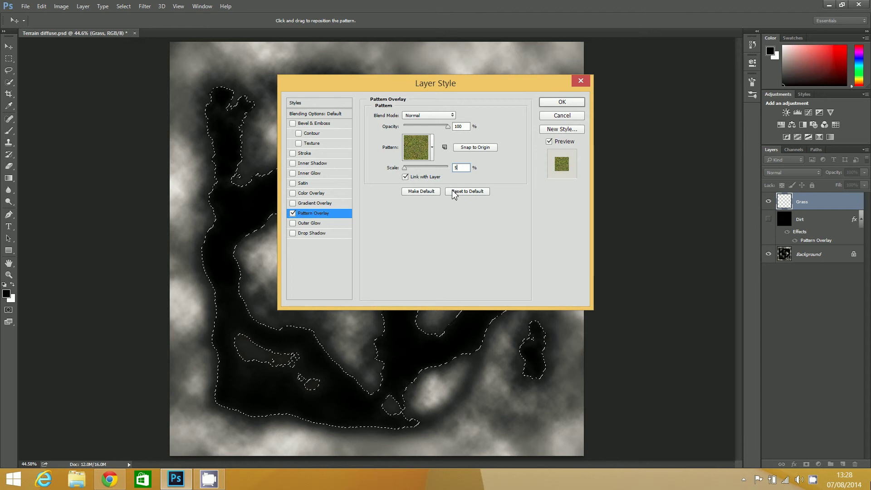
left_click(561, 102)
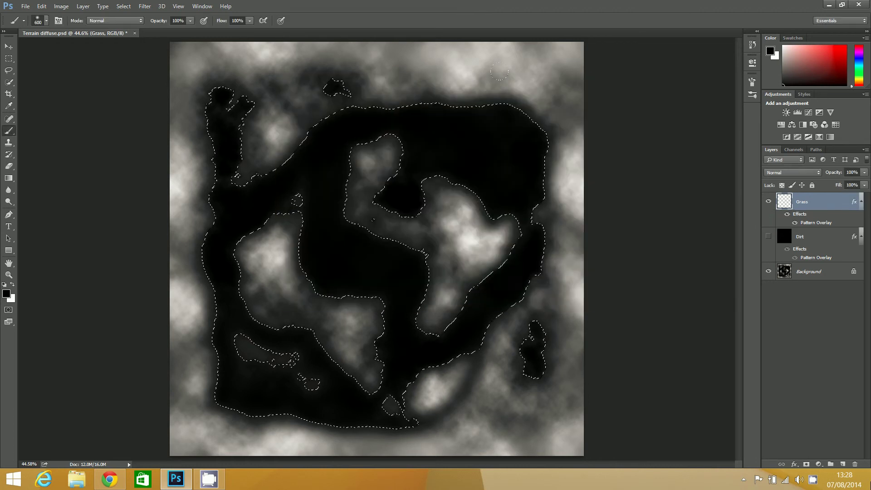
Brush over the whole selected area on the Grass layer to fill it with grass and deselect.
key("b")
mouse_move(453, 109)
left_mouse_down()
mouse_move(254, 118)
mouse_move(223, 173)
mouse_move(150, 220)
mouse_move(185, 313)
left_mouse_up()
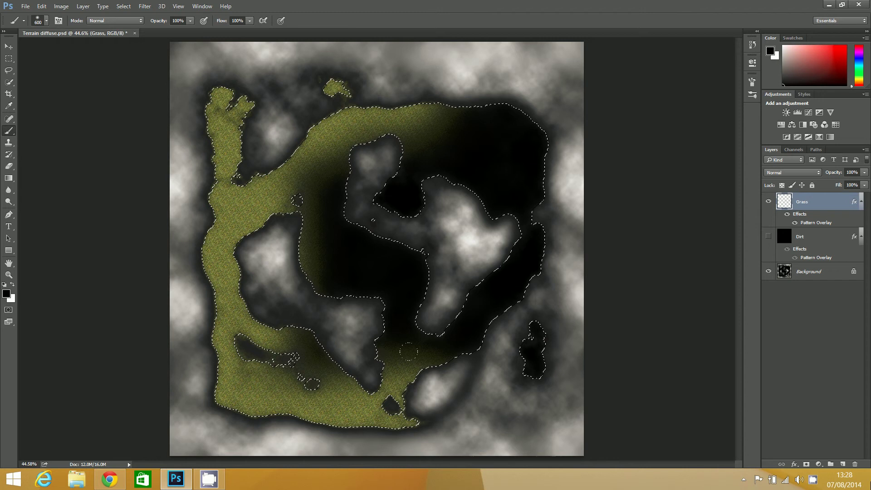
mouse_move(408, 352)
left_mouse_down()
mouse_move(504, 300)
mouse_move(498, 212)
mouse_move(344, 139)
mouse_move(493, 89)
mouse_move(340, 69)
left_mouse_up()
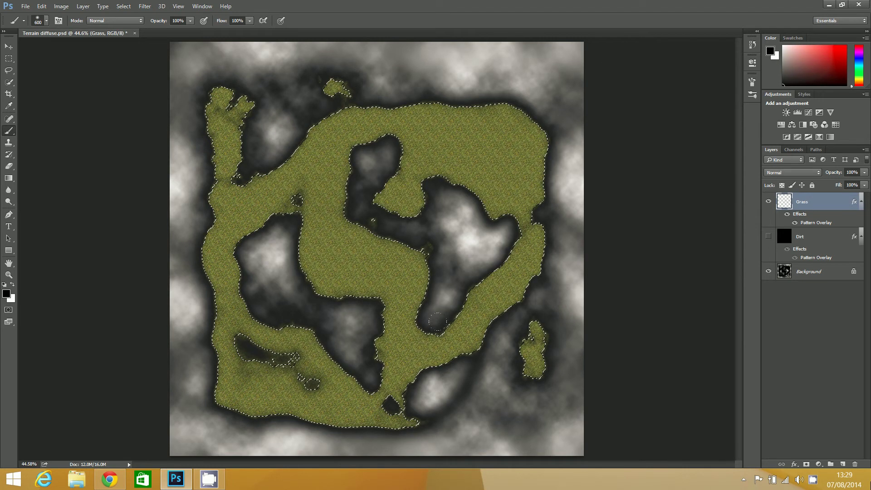
key("ctrl+d")
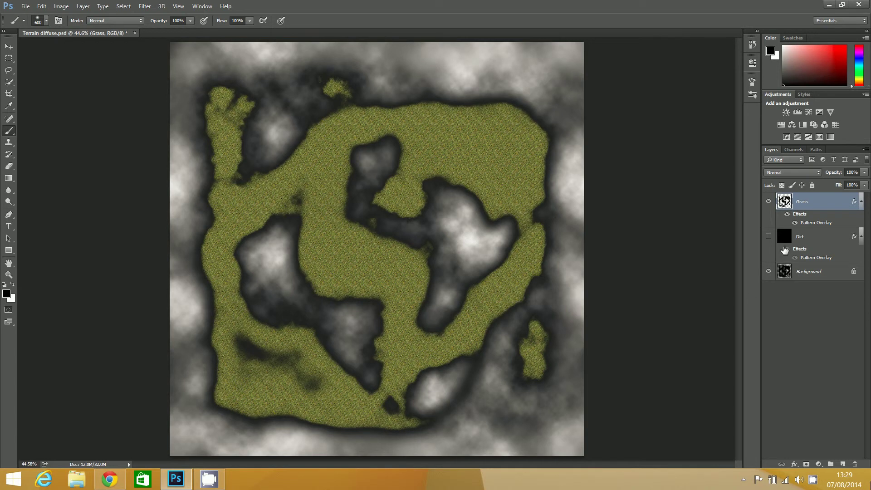
Preview the grass over the Dirt layer, and hide both the Dirt and Grass layers.
left_click(769, 237)
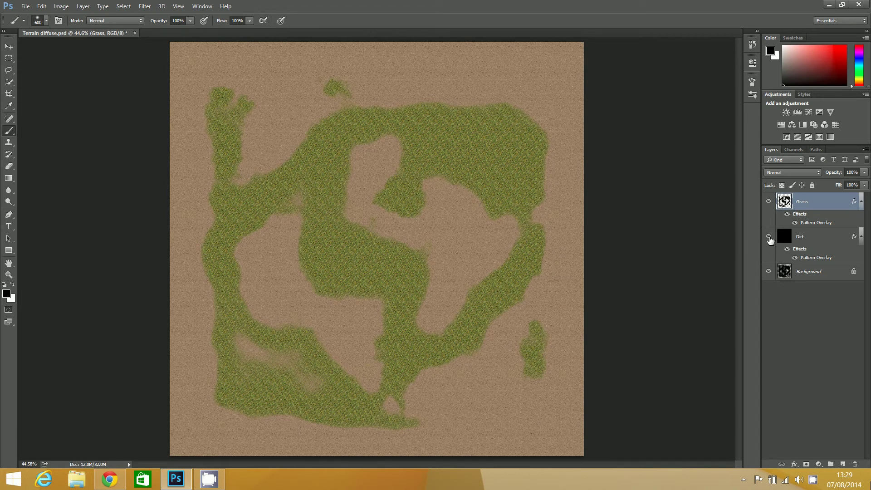
left_click(769, 237)
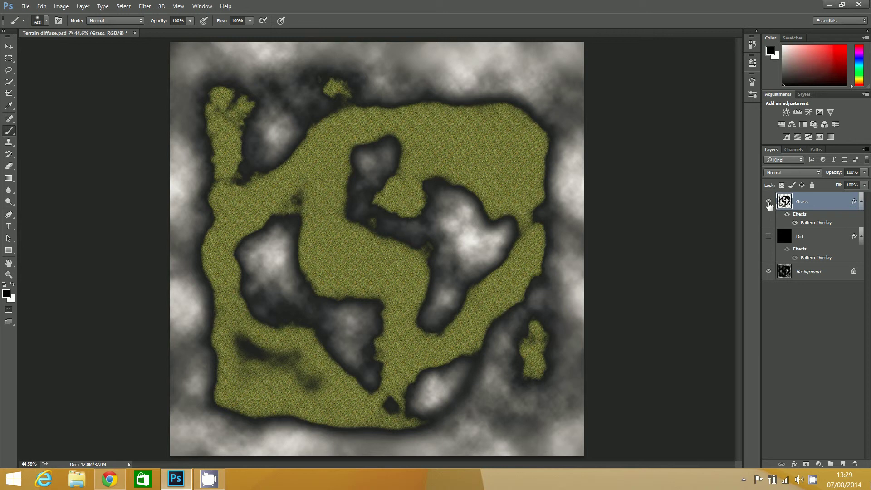
left_click(769, 202)
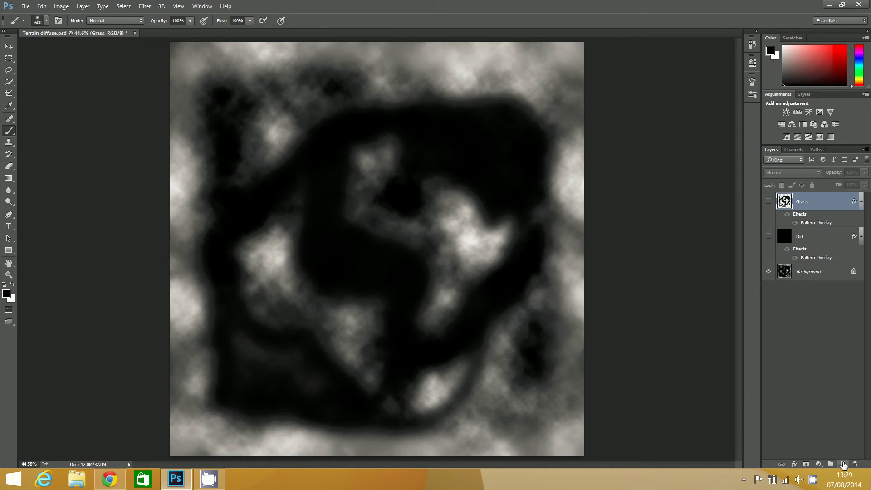
Add a new layer named Snow above the Grass layer.
left_click(843, 464)
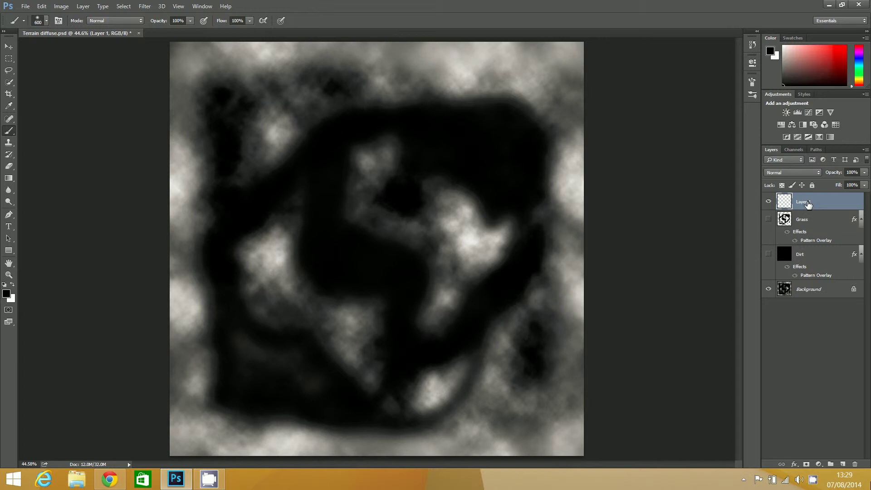
double_click(811, 202)
type("Snow")
key("Return")
Select the brightest peaks of the Background layer by Color Range, sampling near-white with a fuzziness of 107.
left_click(808, 291)
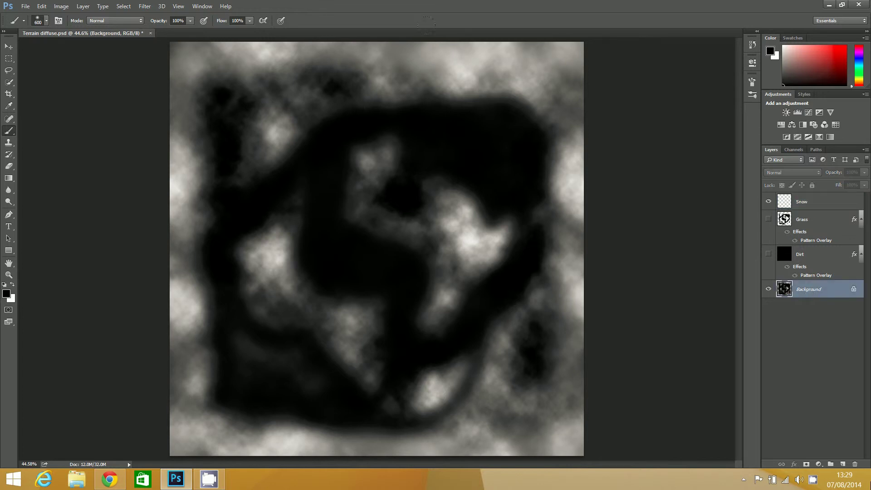
left_click(123, 6)
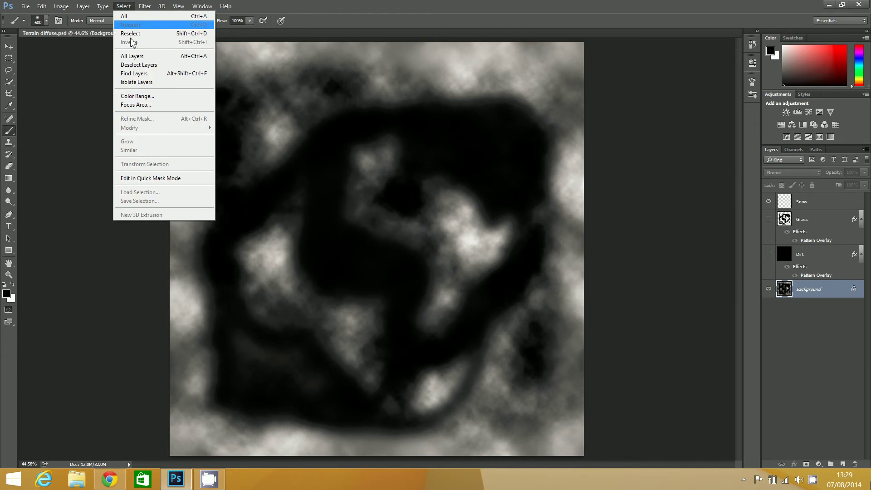
left_click(156, 101)
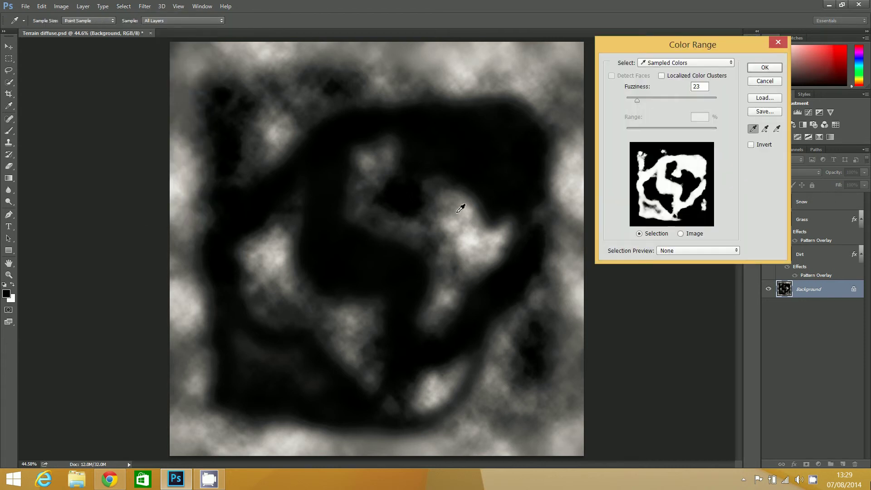
left_click(472, 237)
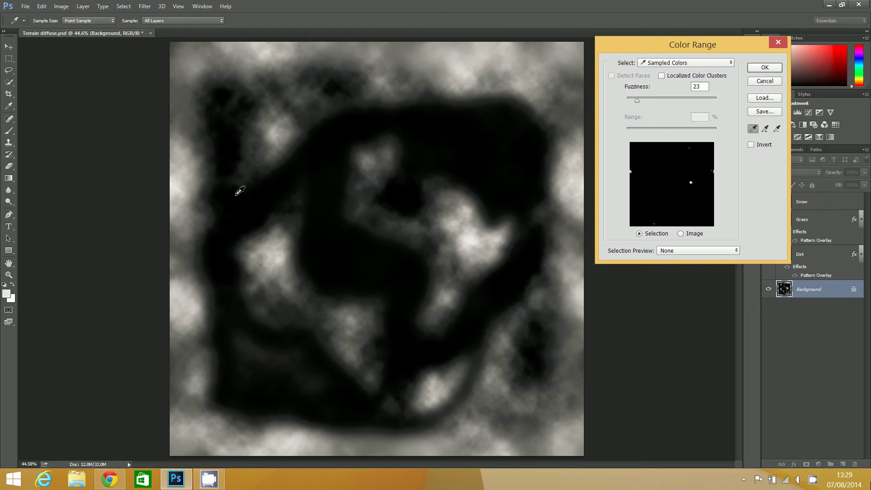
left_click_drag(637, 100, 674, 99)
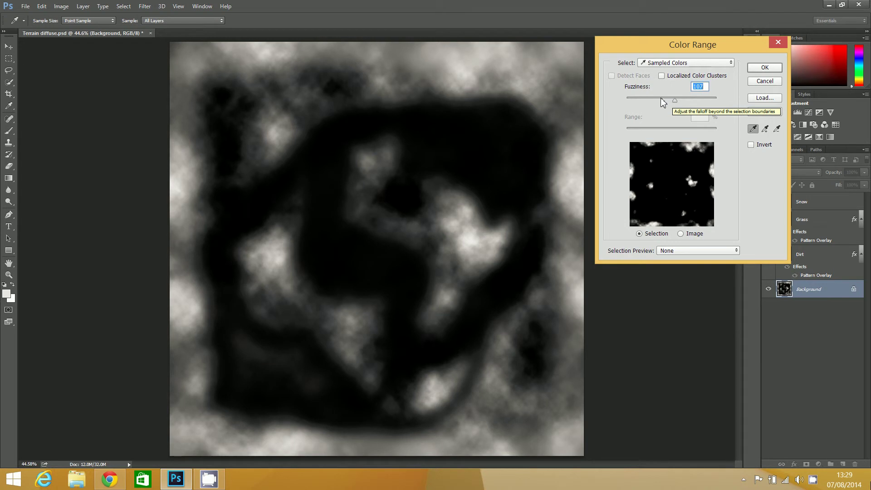
left_click(765, 68)
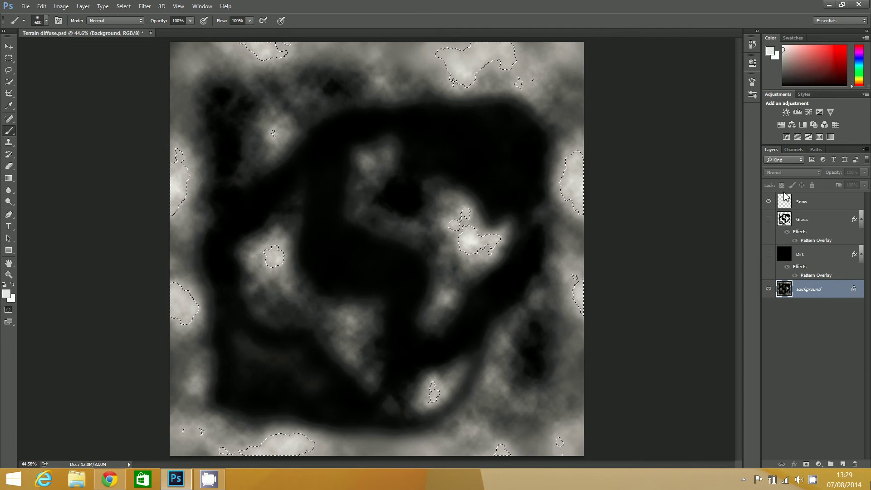
Give the Snow layer a Pattern Overlay using the off-white snow pattern at 5% scale.
left_click(813, 204)
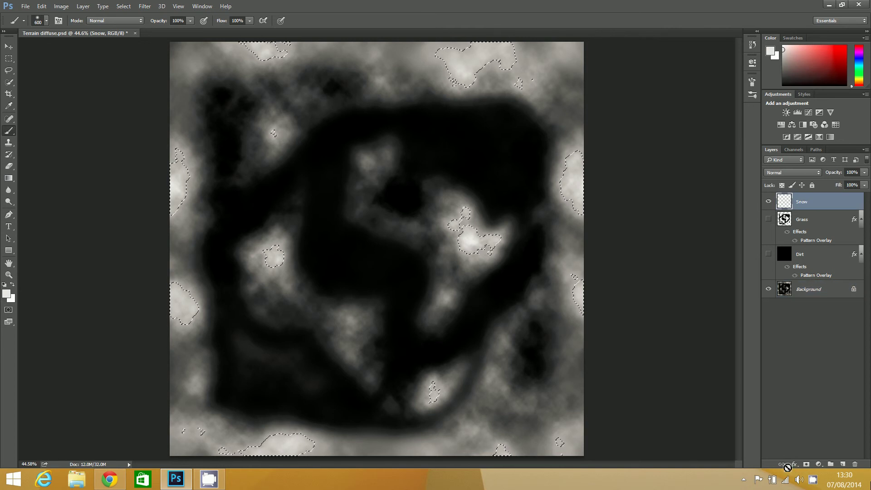
left_click(795, 465)
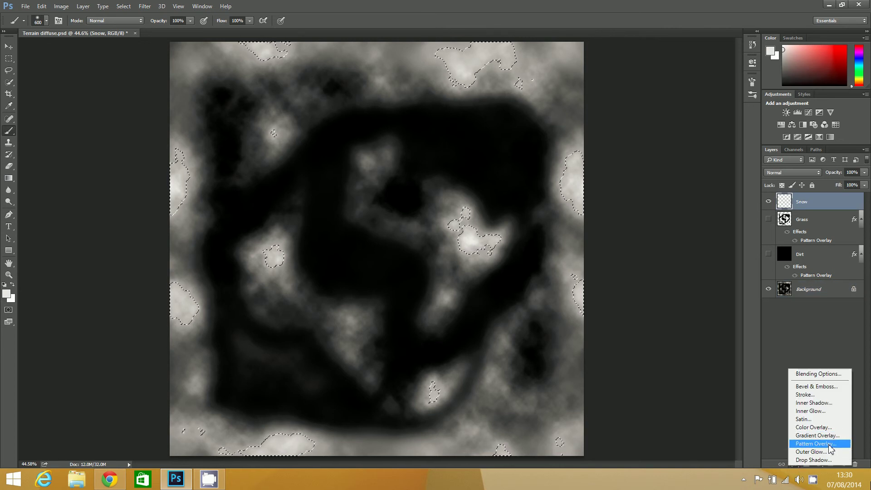
left_click(828, 444)
left_click(432, 147)
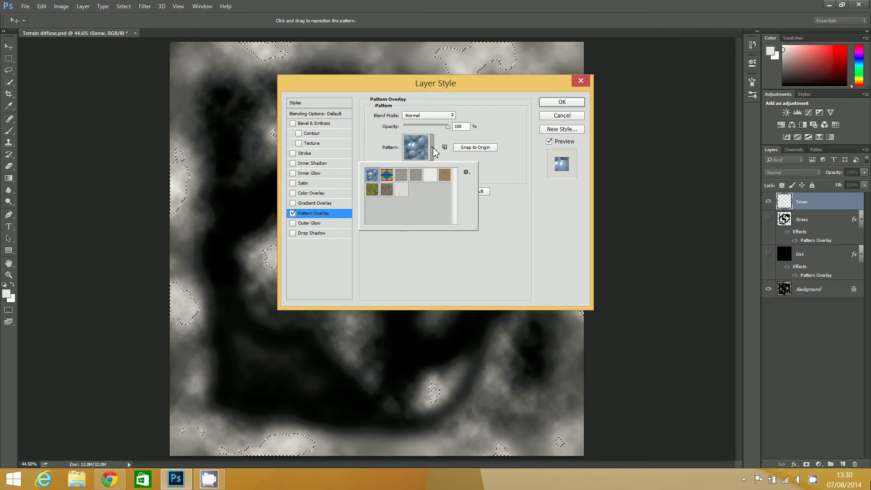
left_click(402, 190)
left_click(520, 243)
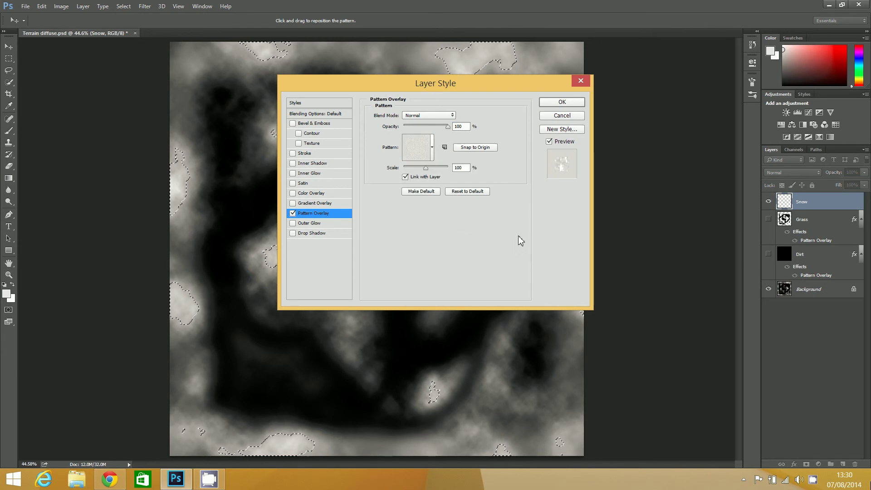
double_click(460, 167)
type("5")
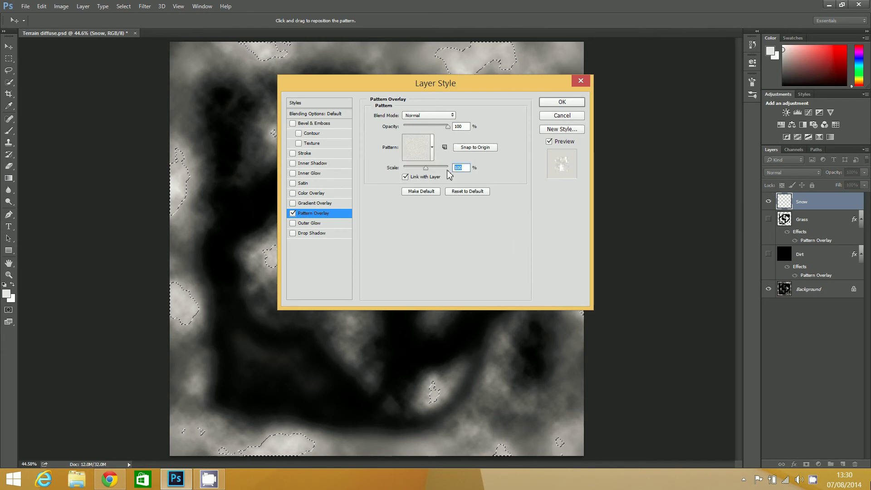
left_click(562, 101)
Brush snow into the selected peaks on the Snow layer, show the Grass and Dirt layers again, and clear the selection.
key("b")
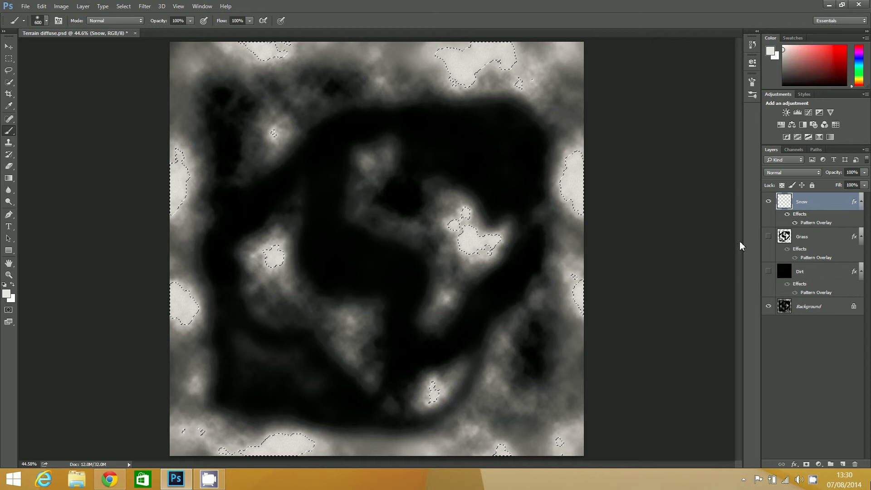
left_click(768, 237)
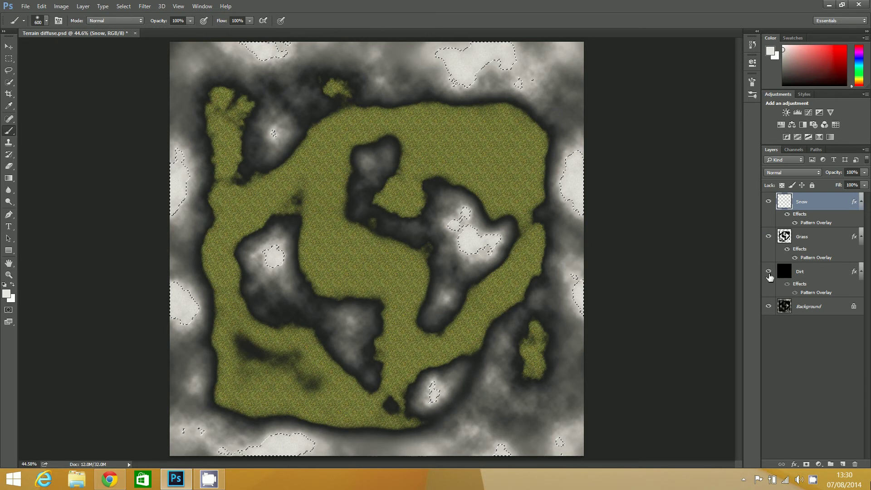
left_click(769, 271)
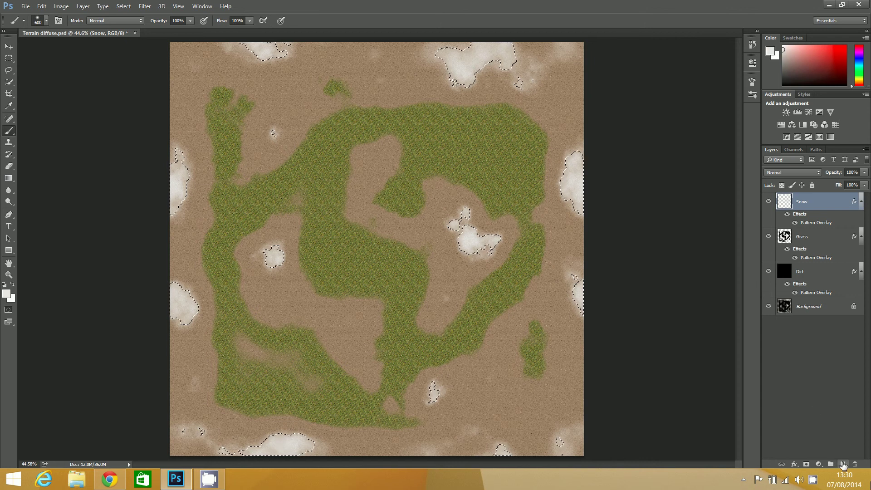
key("ctrl+d")
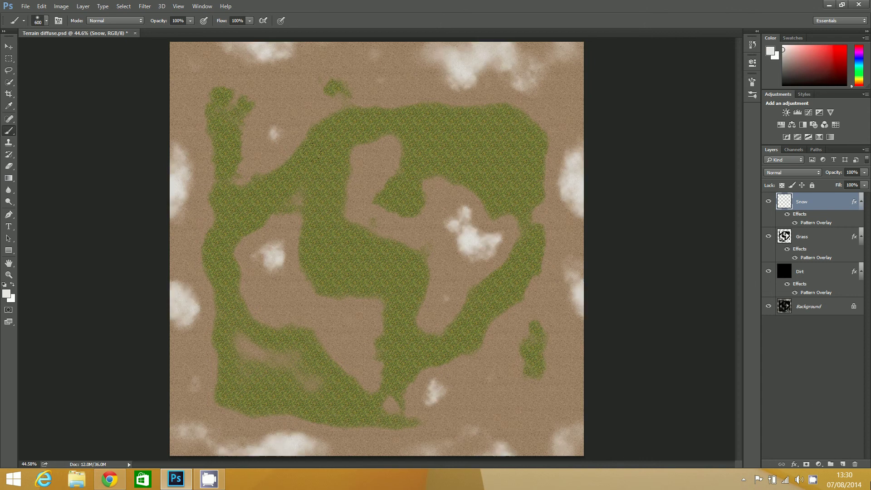
Add a new layer named Rock above the Snow layer.
left_click(843, 464)
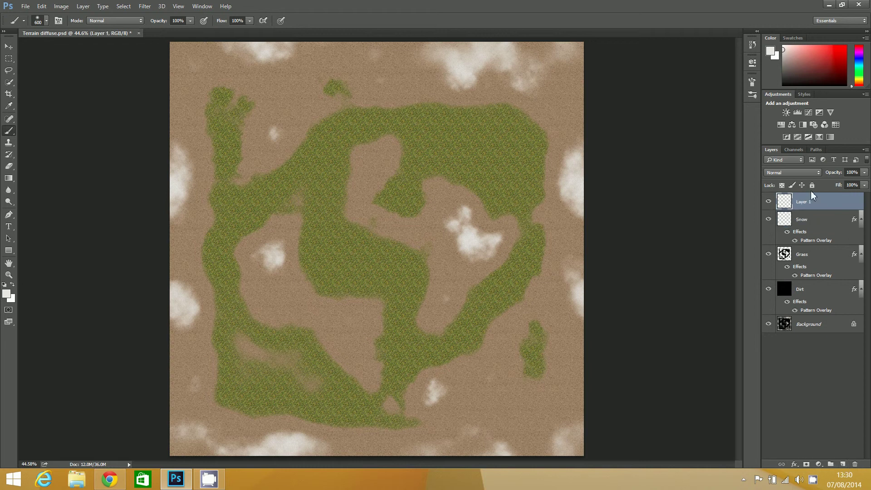
double_click(802, 205)
type("Rock")
key("Return")
left_click(123, 6)
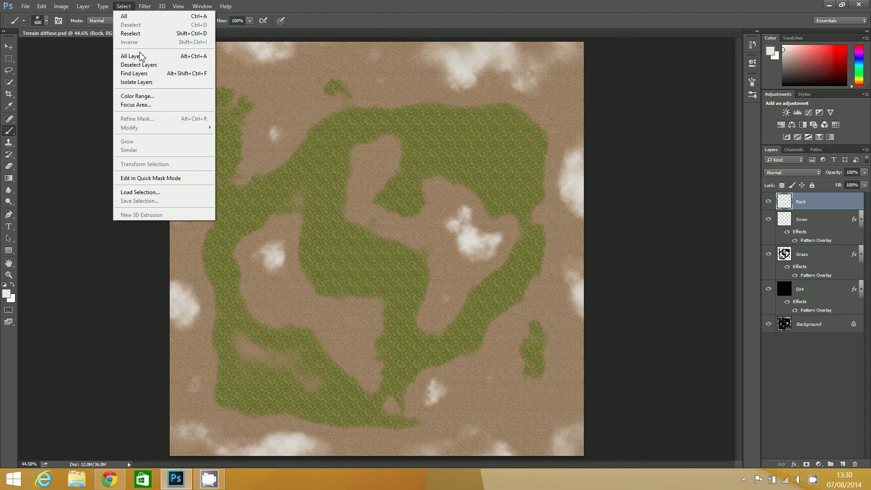
left_click(147, 98)
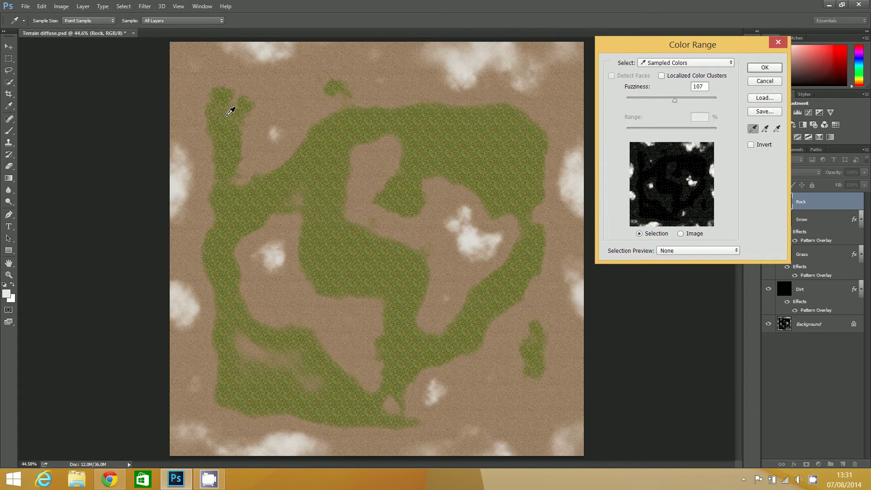
mouse_move(674, 101)
left_mouse_down()
mouse_move(711, 101)
mouse_move(663, 101)
mouse_move(669, 102)
left_mouse_up()
left_click(759, 83)
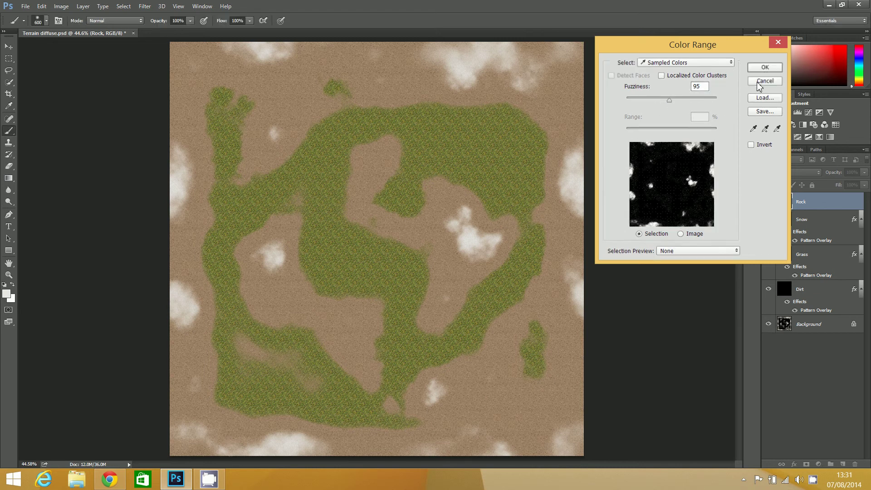
Hide the Snow, Grass and Dirt layers so the heightmap is exposed for sampling.
left_click(768, 219)
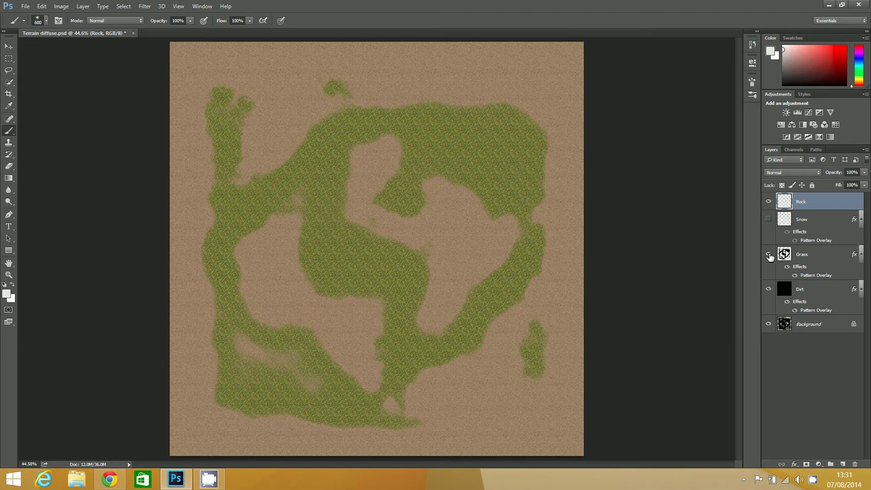
left_click(768, 255)
left_click(769, 289)
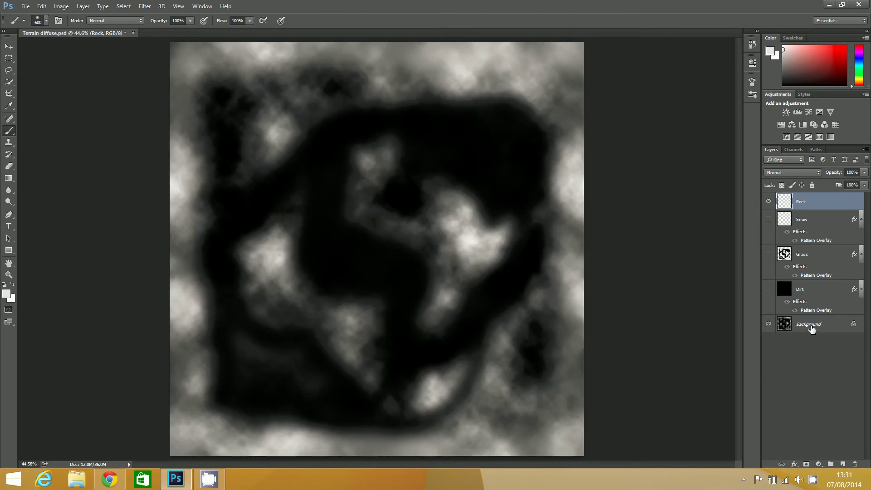
Select the bright high areas of the Background layer by Color Range with a fuzziness of 200.
left_click(810, 326)
left_click(123, 6)
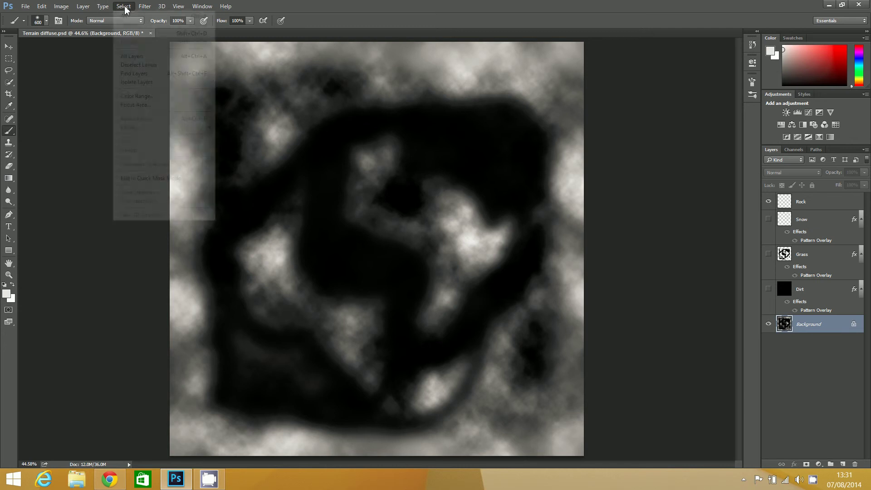
left_click(137, 96)
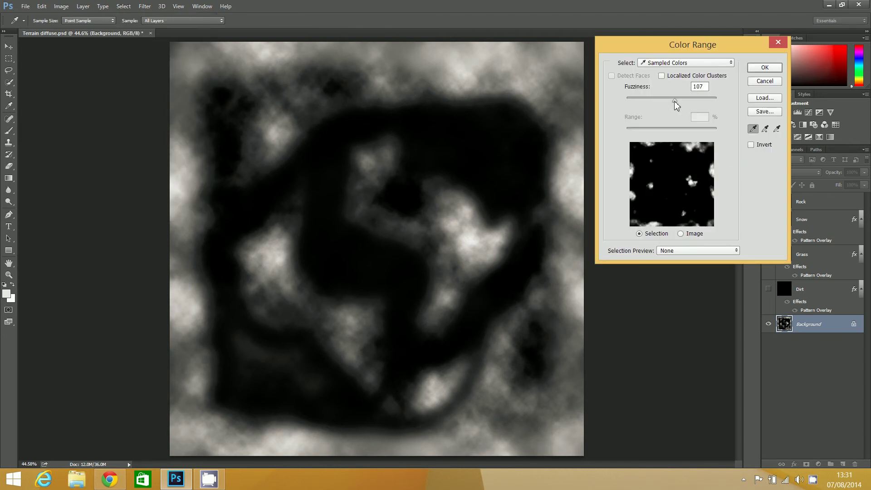
left_click_drag(675, 101, 723, 107)
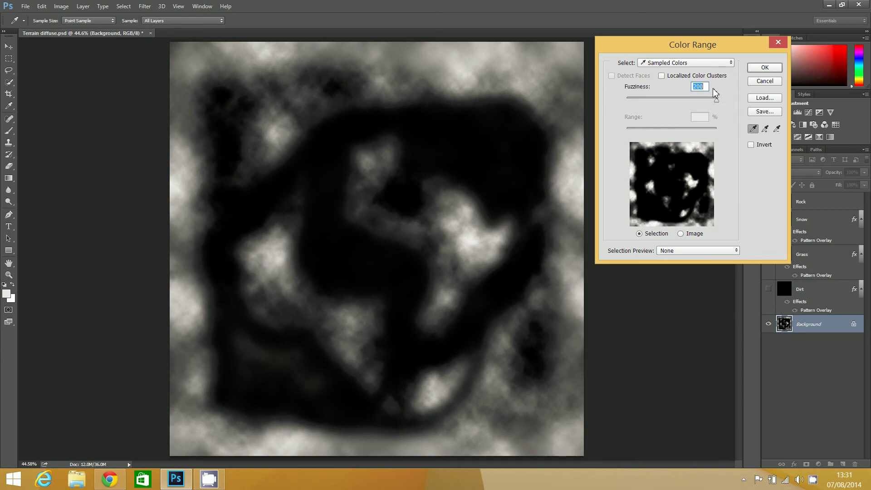
left_click(714, 90)
key("BackSpace")
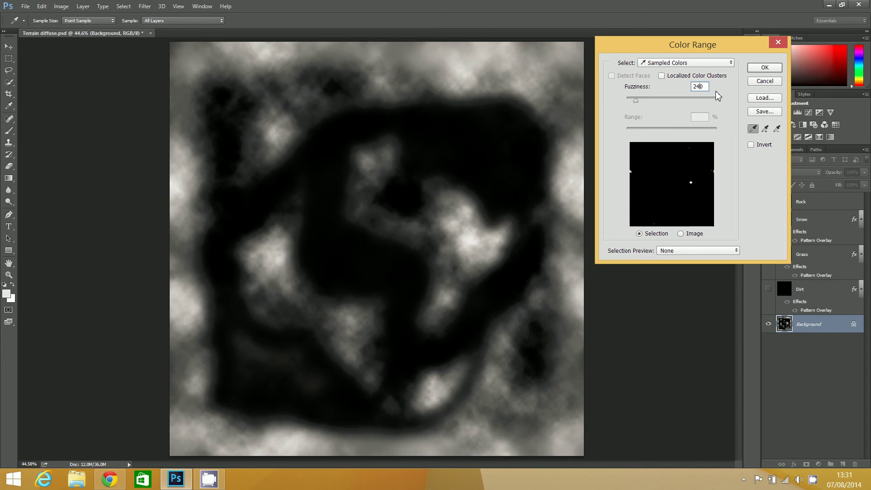
type("4")
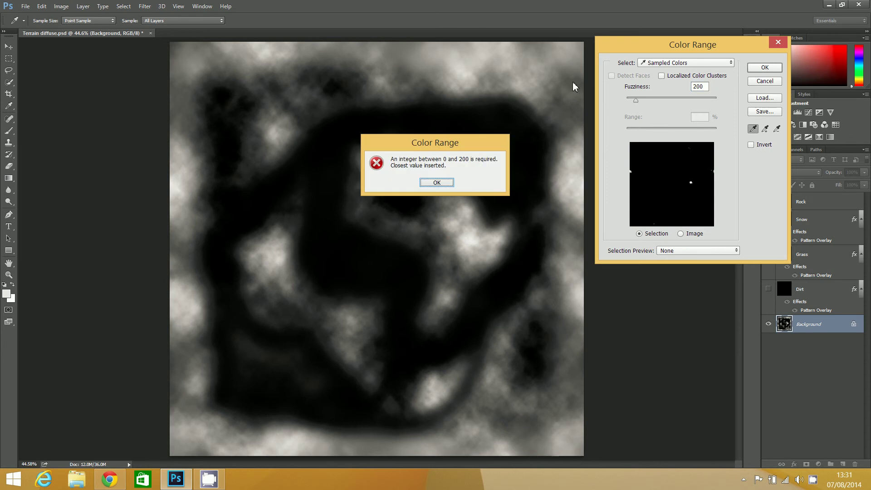
left_click(434, 181)
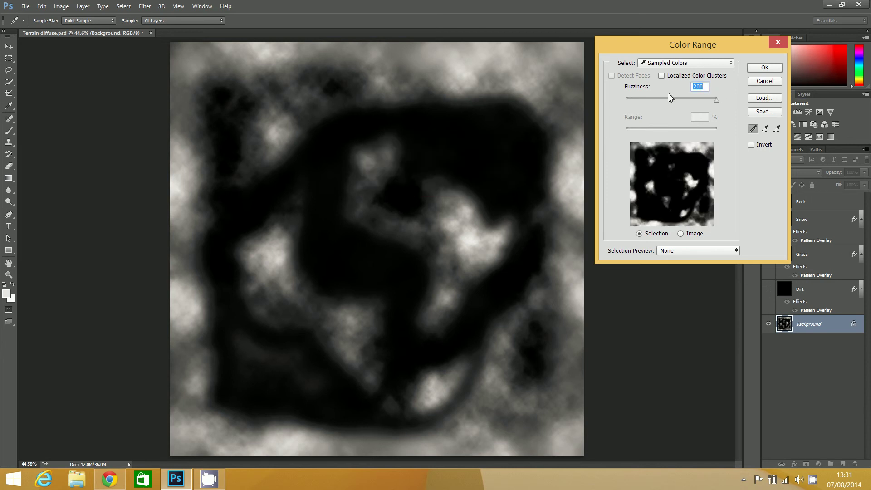
left_click(761, 69)
Give the Rock layer a Pattern Overlay using the brown rock pattern at 5% scale, and brush it into the selected areas.
key("b")
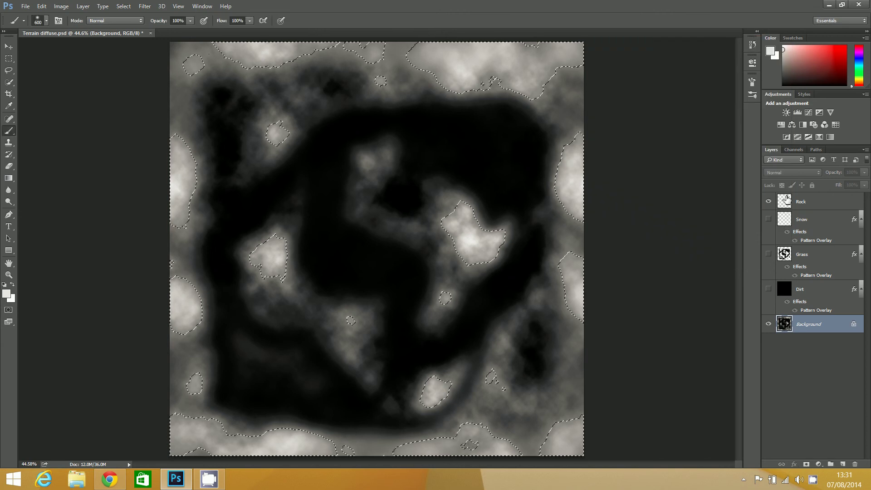
left_click(813, 206)
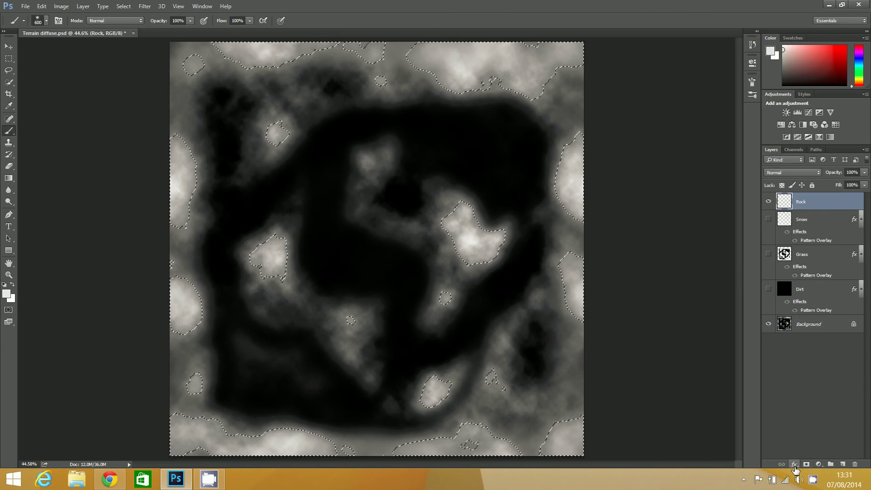
left_click(794, 465)
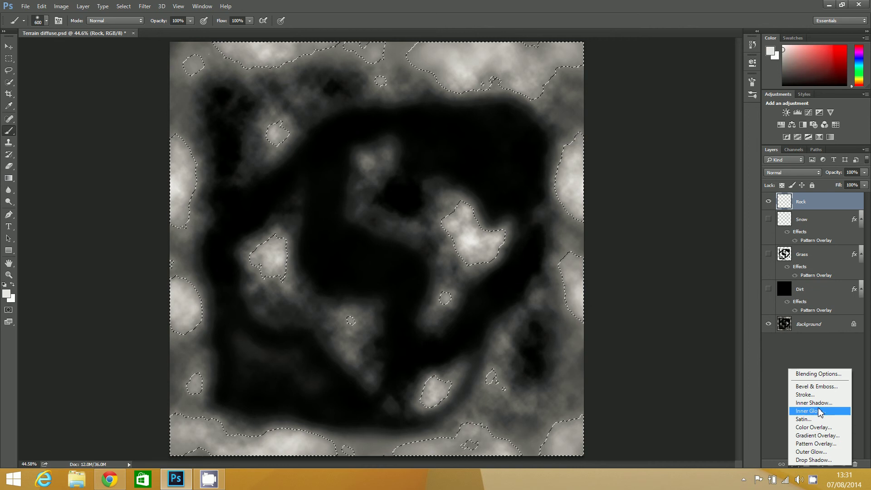
left_click(816, 443)
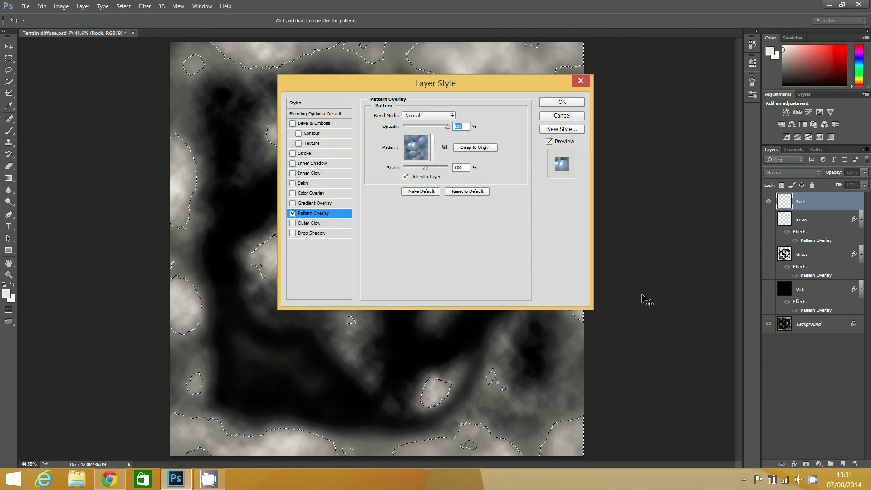
left_click(432, 147)
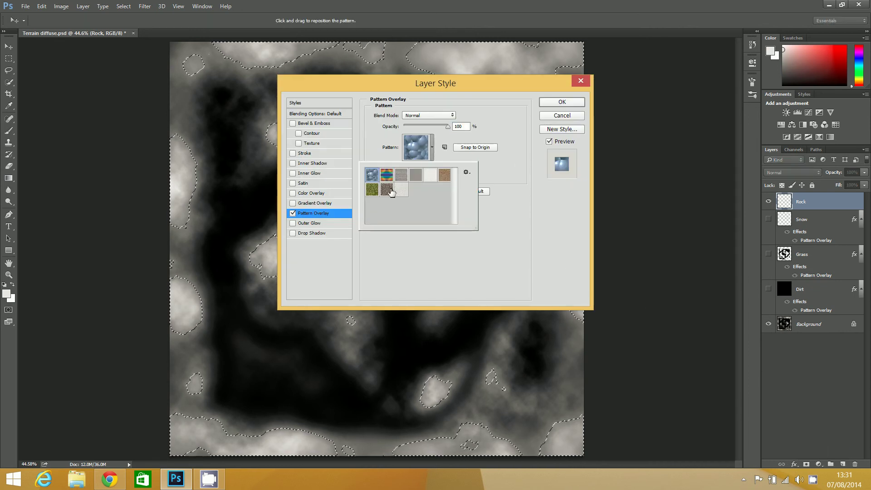
left_click(390, 191)
left_click(500, 218)
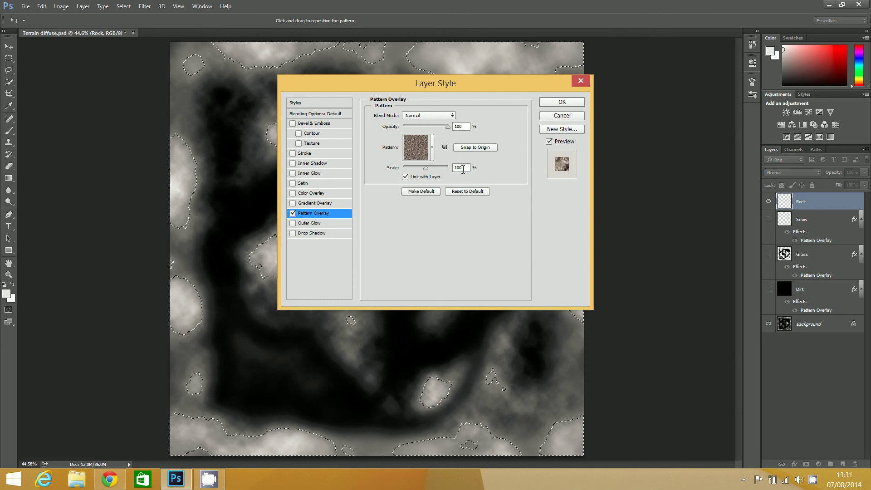
left_click_drag(464, 168, 431, 174)
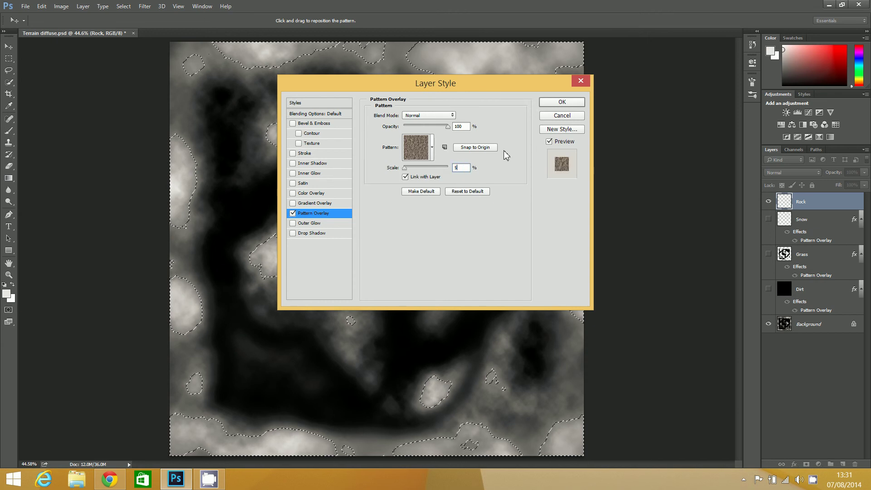
left_click(562, 103)
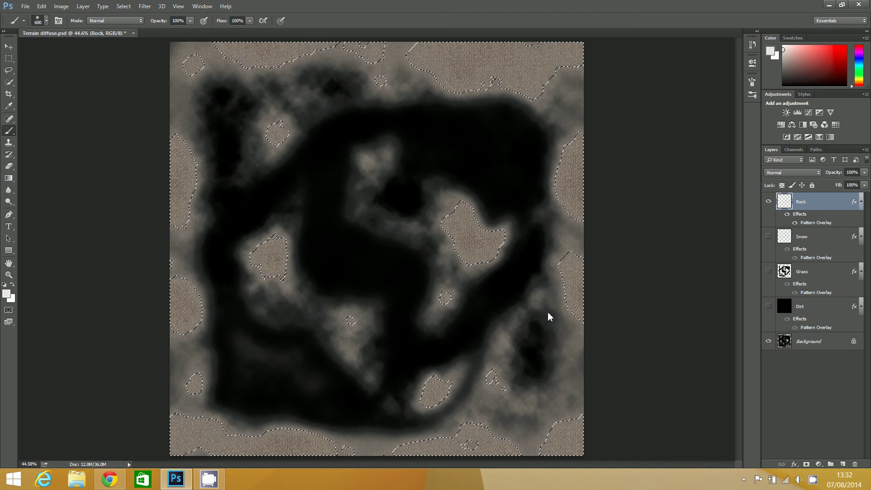
key("ctrl+d")
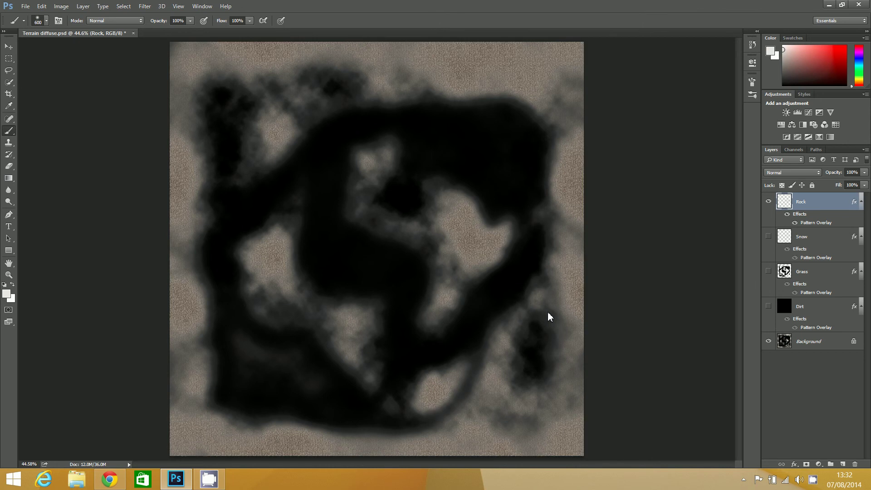
Show the Snow, Grass and Dirt layers again and move the Snow layer above the Rock layer.
left_click(768, 237)
left_click(768, 271)
left_click(768, 307)
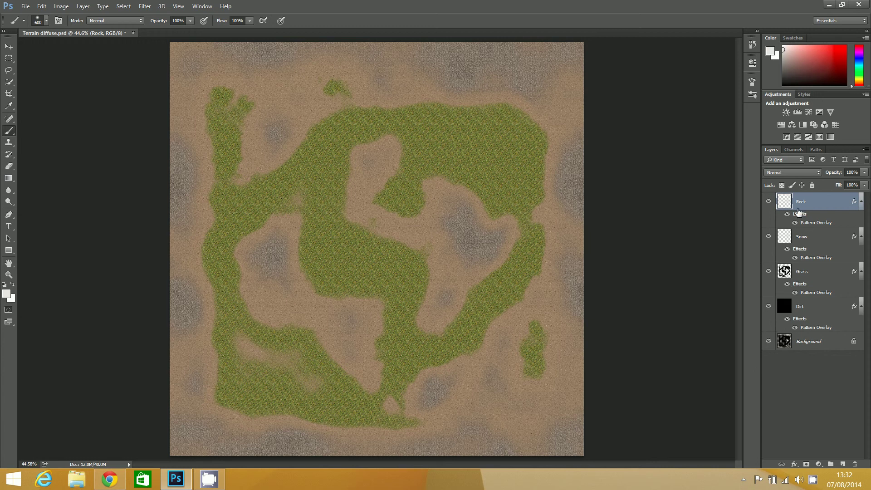
left_click_drag(816, 240, 807, 205)
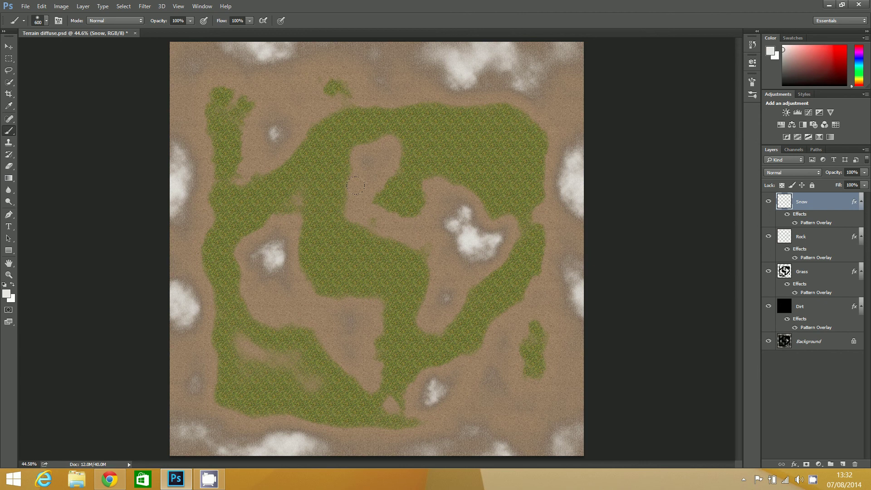
Save the layered document as the Photoshop file Terrain diffuse in the sourceimages folder, replacing the existing file.
left_click(25, 7)
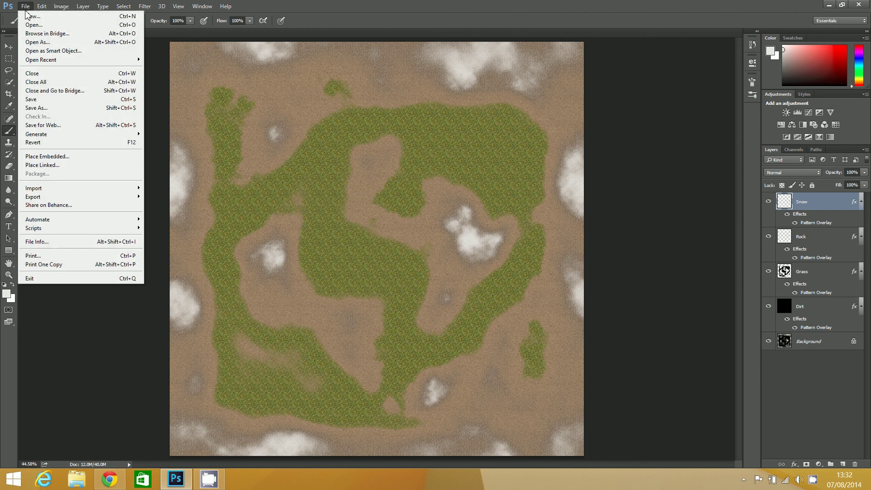
left_click(50, 108)
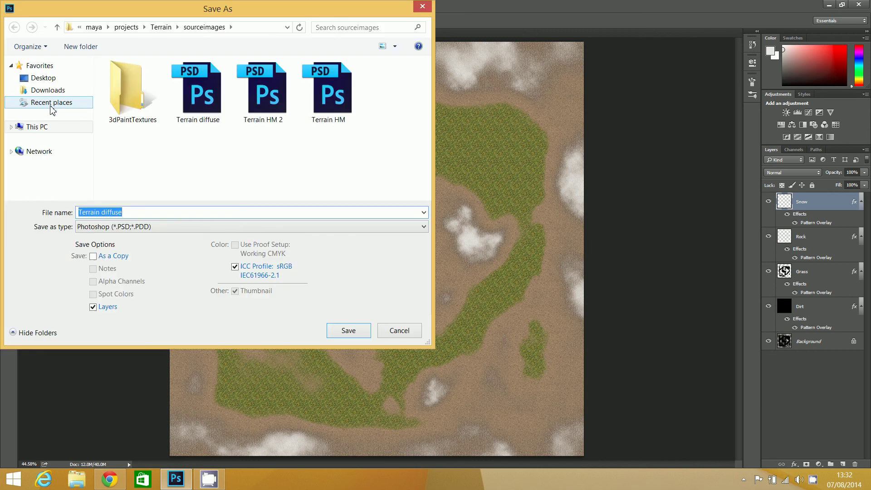
left_click(358, 331)
left_click(440, 242)
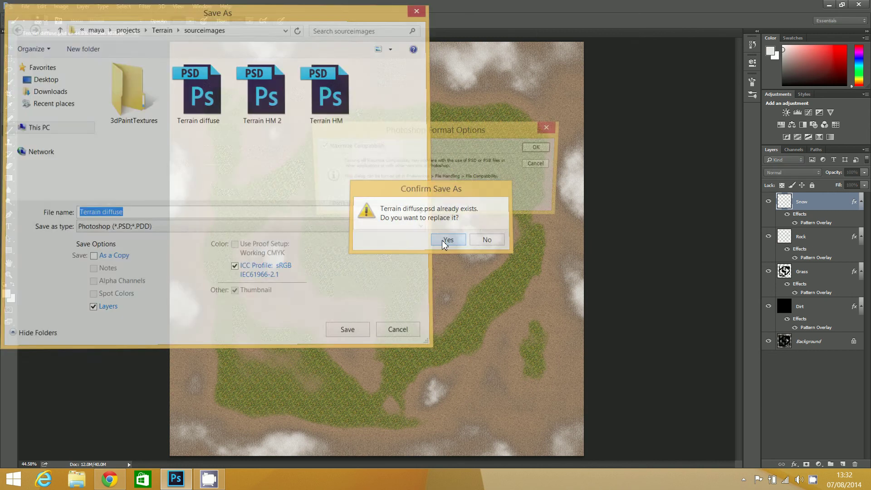
left_click(540, 148)
Save a copy of Terrain diffuse in Targa format at 24 bits/pixel in the sourceimages folder.
left_click(27, 8)
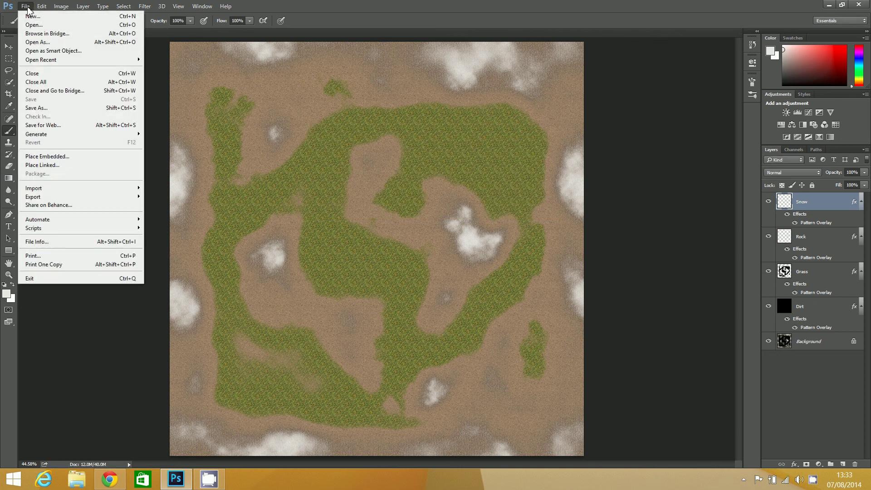
left_click(38, 108)
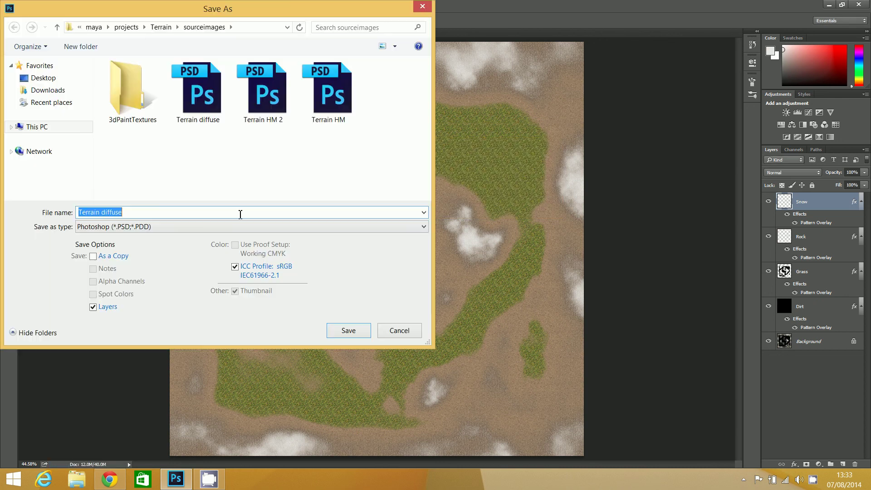
left_click(162, 230)
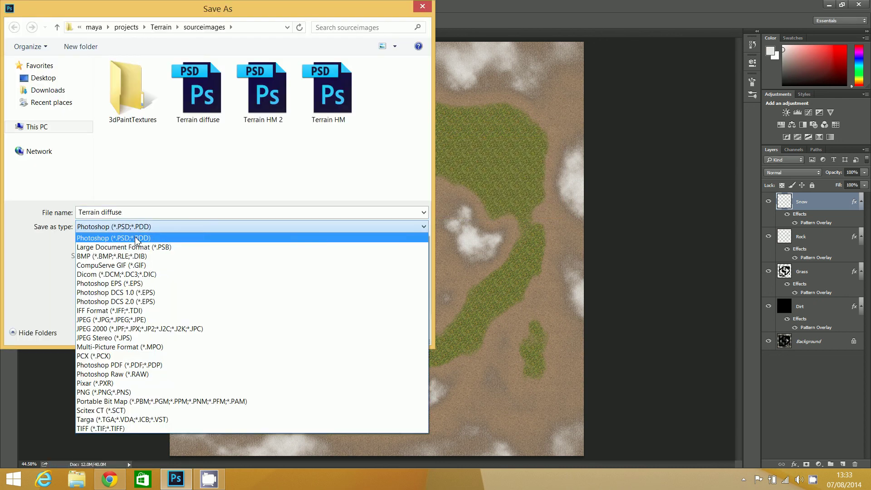
left_click(102, 419)
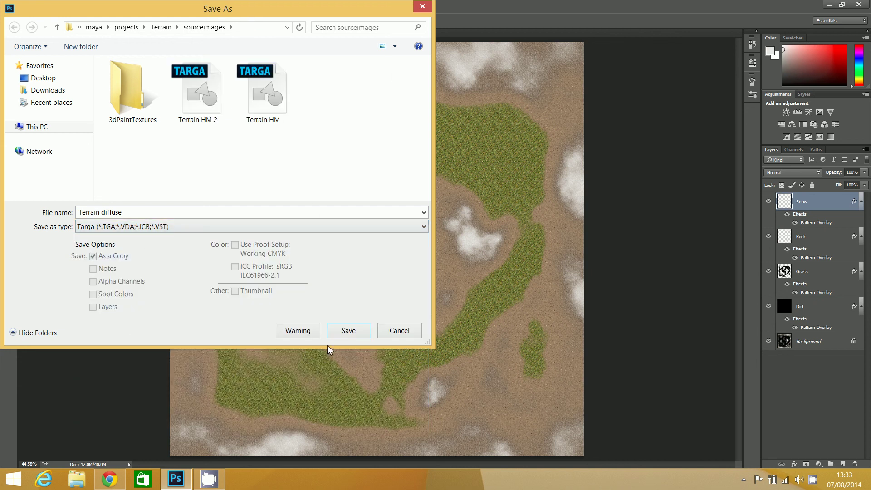
left_click(352, 336)
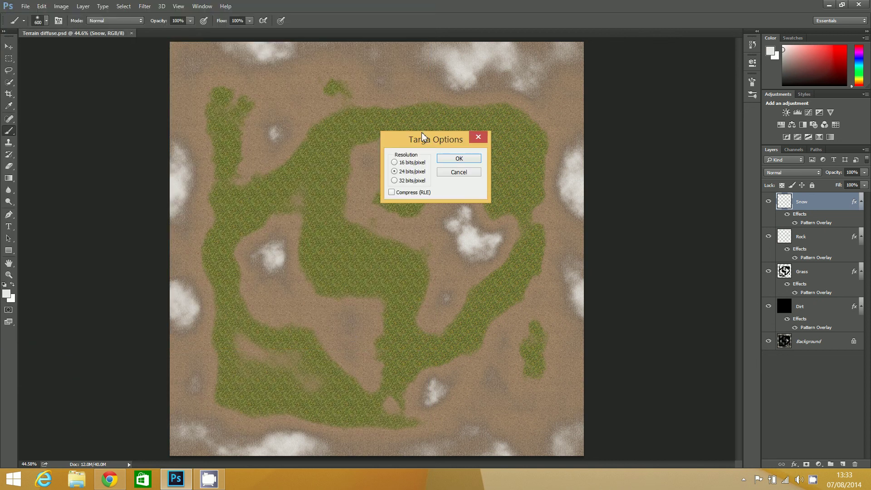
left_click(459, 159)
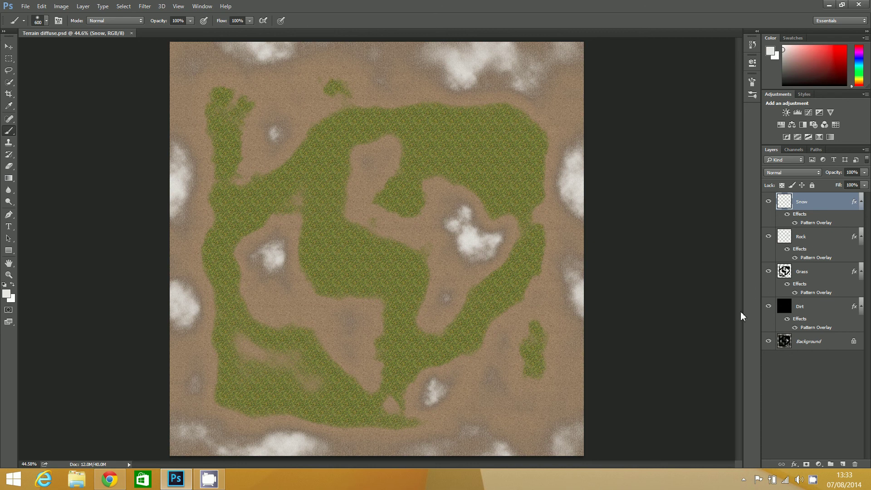
right_click(814, 480)
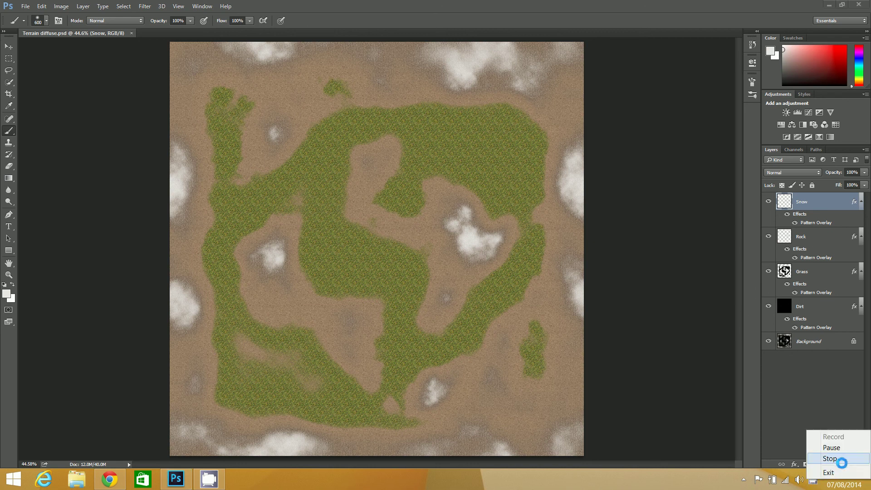